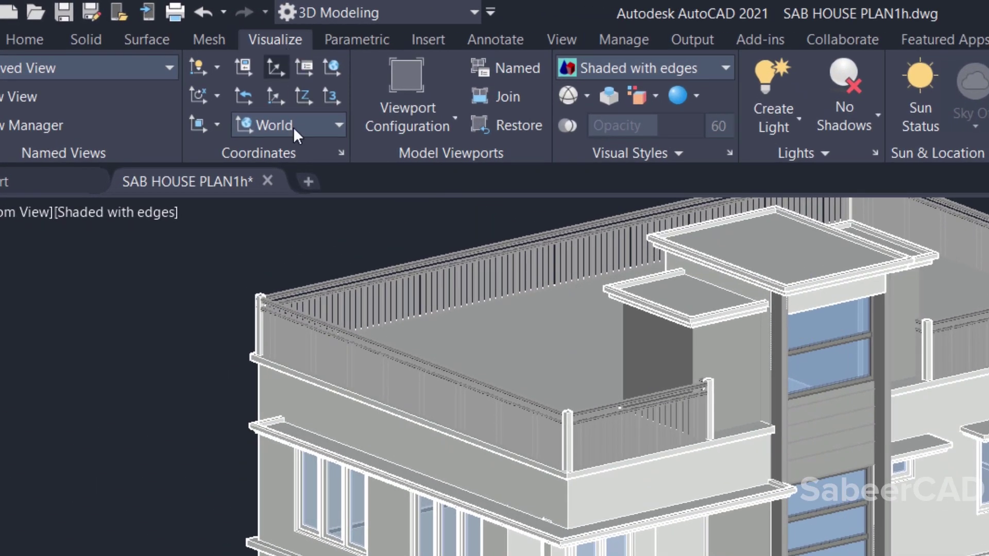
Step: Align the UCS to the ground-floor front wall face beside the entrance using the Face option
{"action": "left_click", "coordinate": [208, 121]}
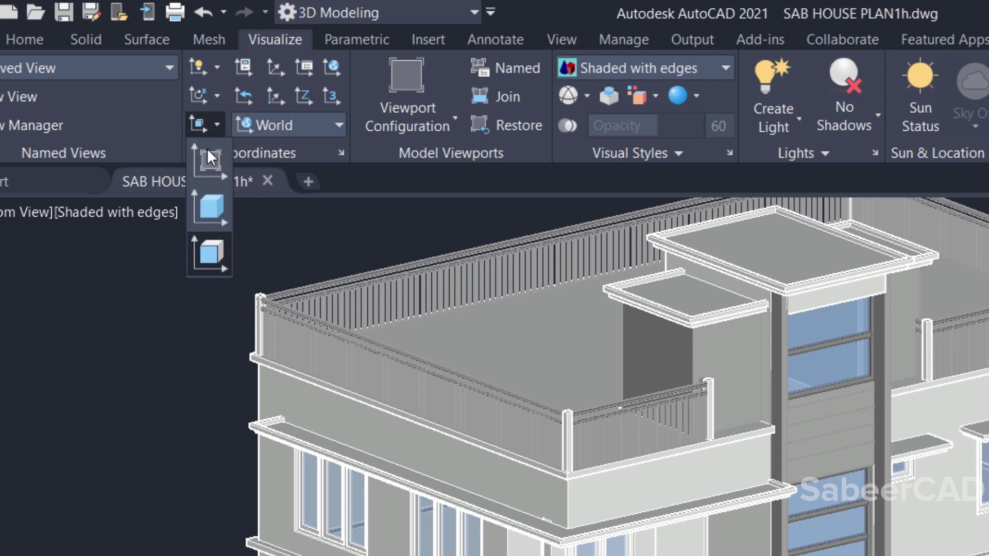
{"action": "left_click", "coordinate": [208, 249]}
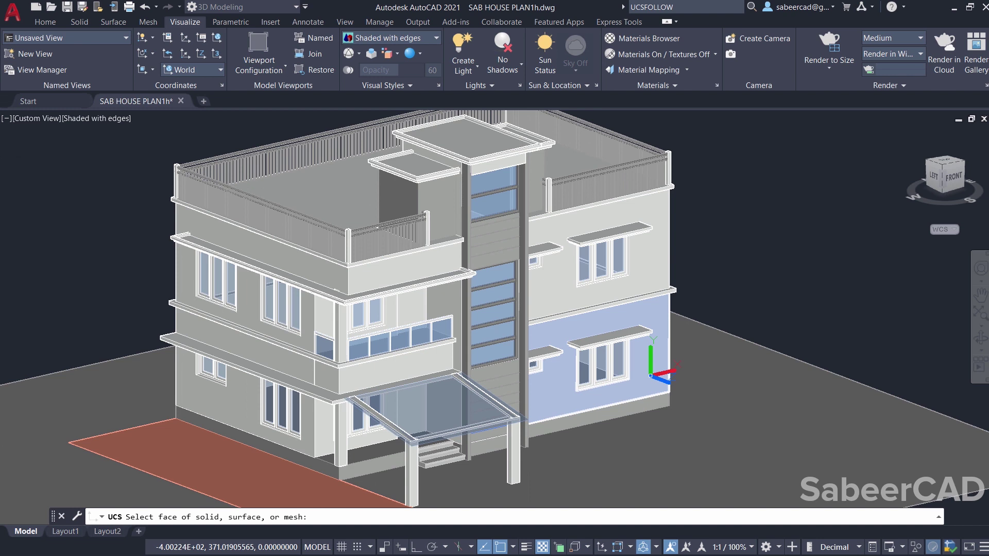
{"action": "left_click", "coordinate": [651, 375]}
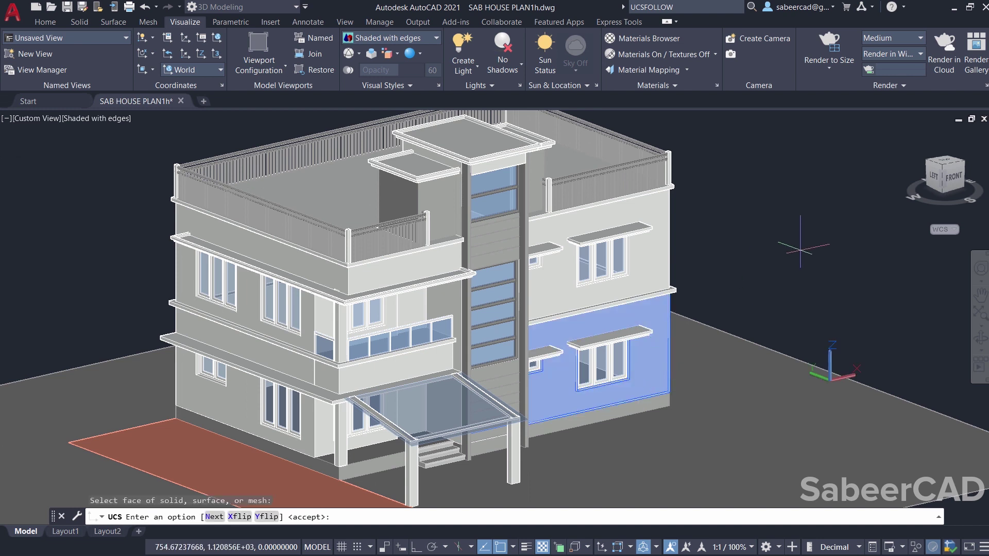
{"action": "key", "text": "Return"}
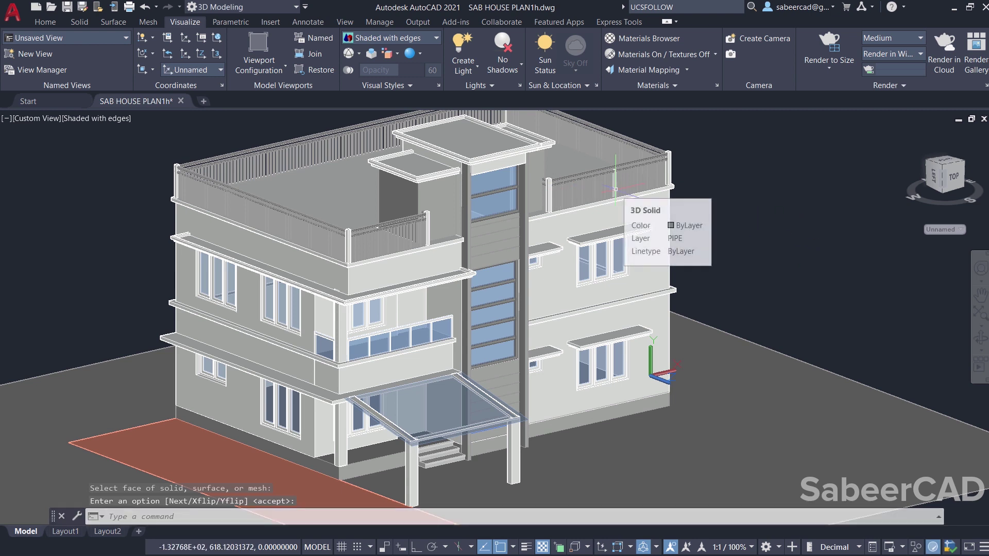
Step: Try the PLAN view of the current UCS and undo back to the angled 3D view of the house
{"action": "type", "text": "PLAN"}
{"action": "key", "text": "Return"}
{"action": "key", "text": "Return"}
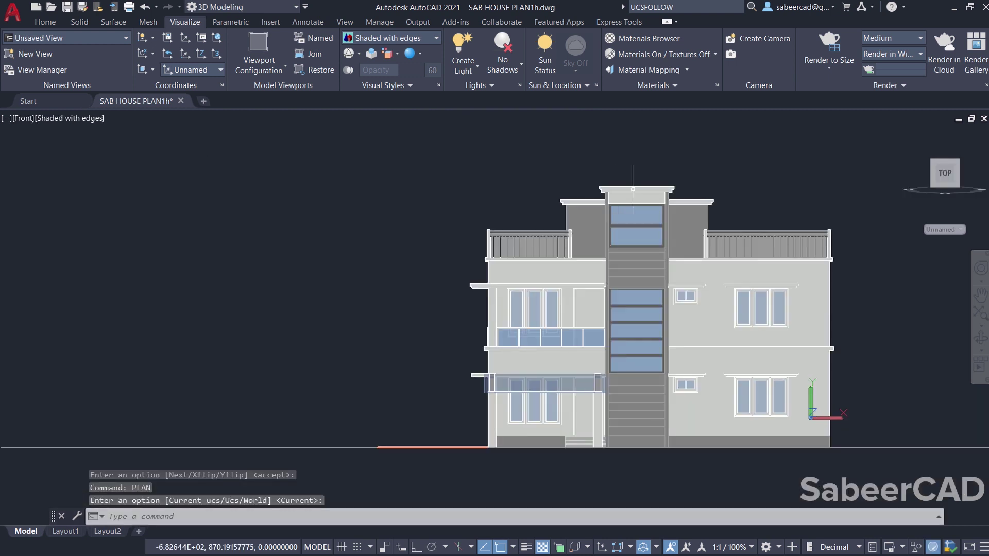
{"action": "scroll", "coordinate": [824, 407], "scroll_direction": "up", "scroll_amount": 2}
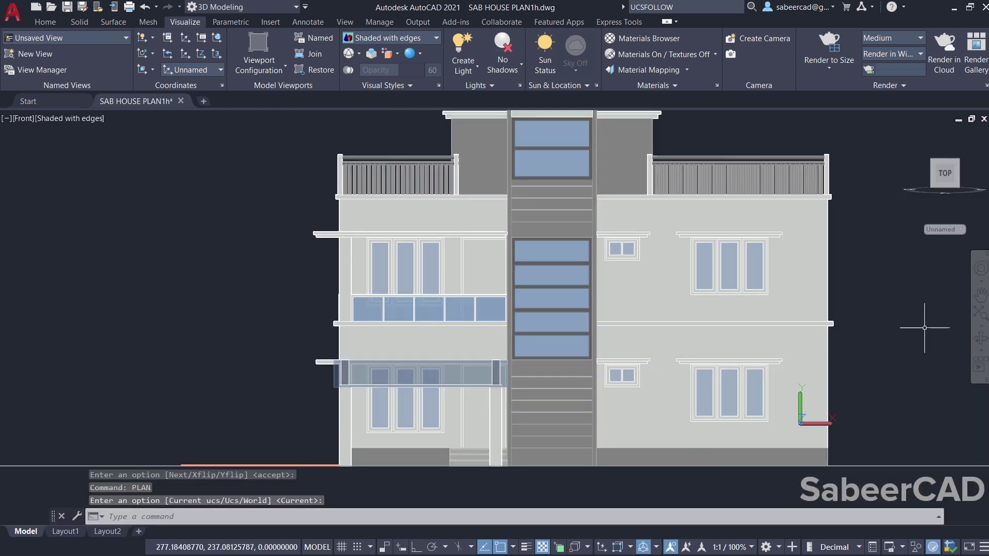
{"action": "left_click", "coordinate": [145, 7]}
{"action": "left_click", "coordinate": [145, 7]}
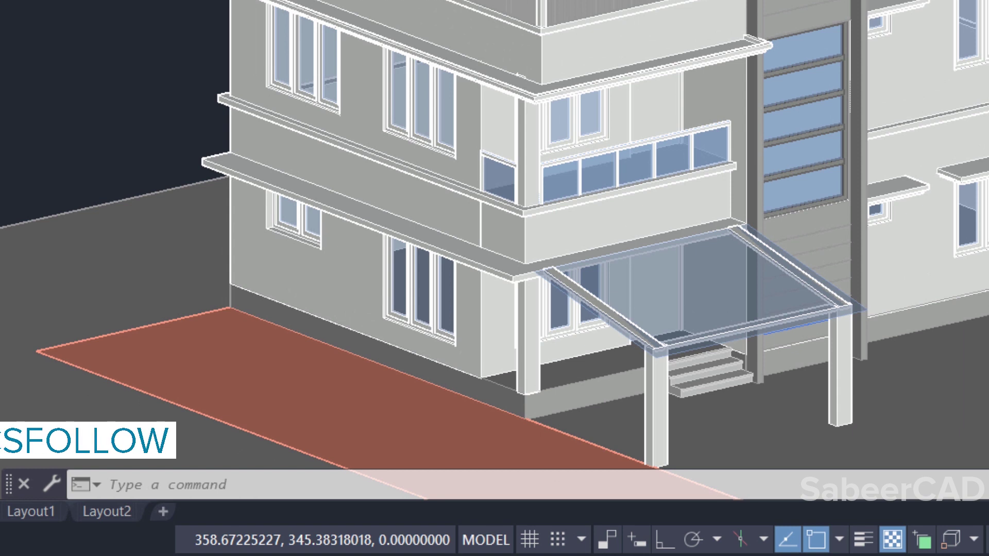
Step: Set the UCSFOLLOW system variable to 1
{"action": "type", "text": "UCSFOLLOW"}
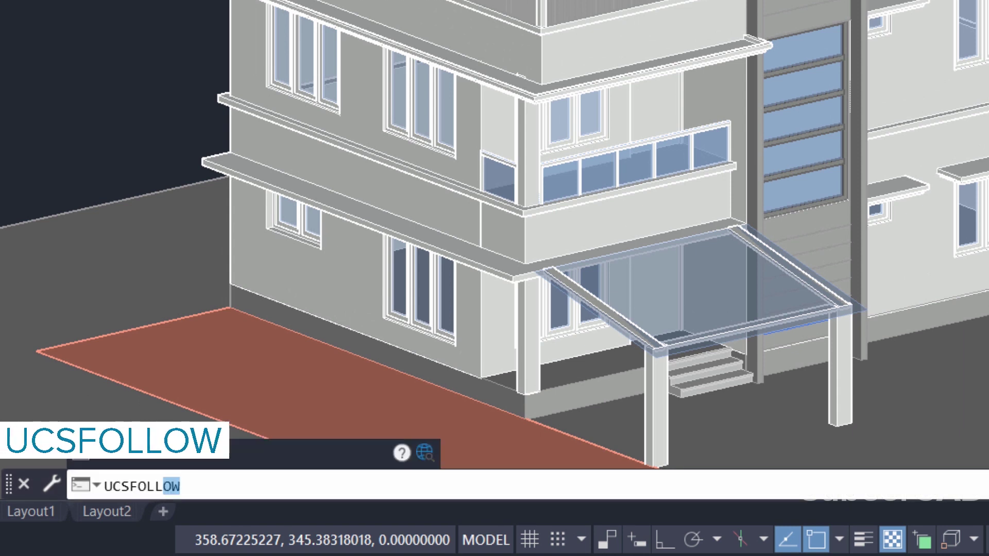
{"action": "key", "text": "Return"}
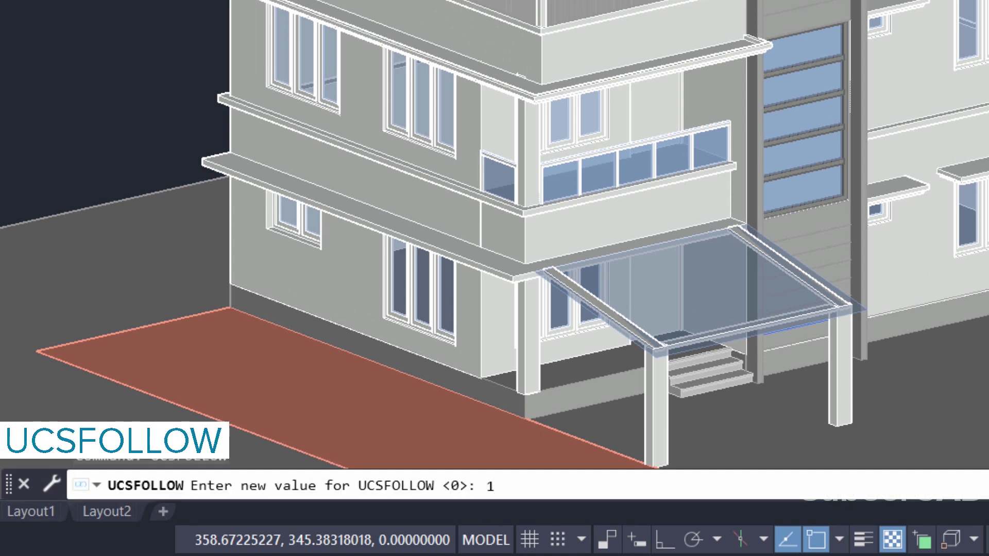
{"action": "key", "text": "Return"}
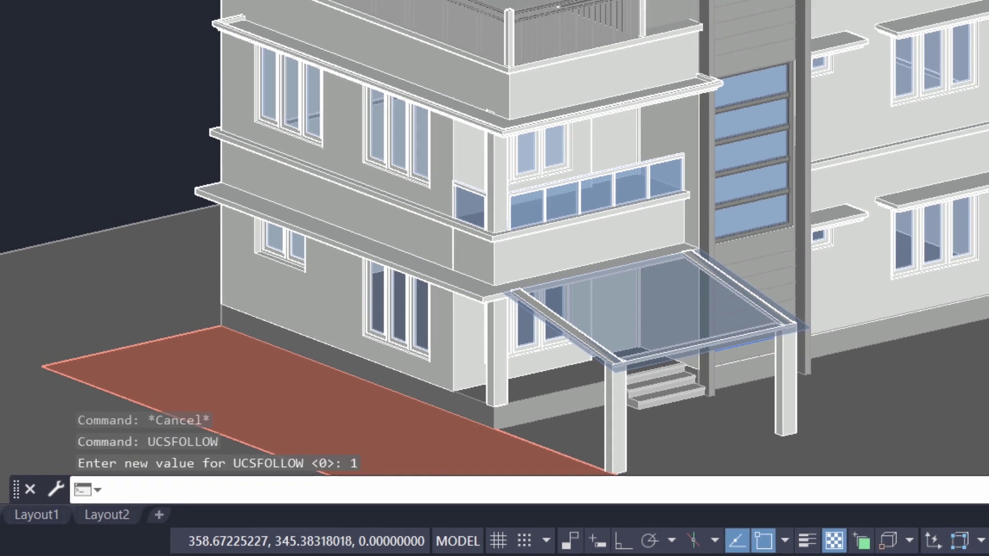
Step: Switch the current UCS through the Left, Front and Top presets, ending on Top
{"action": "left_click", "coordinate": [194, 66]}
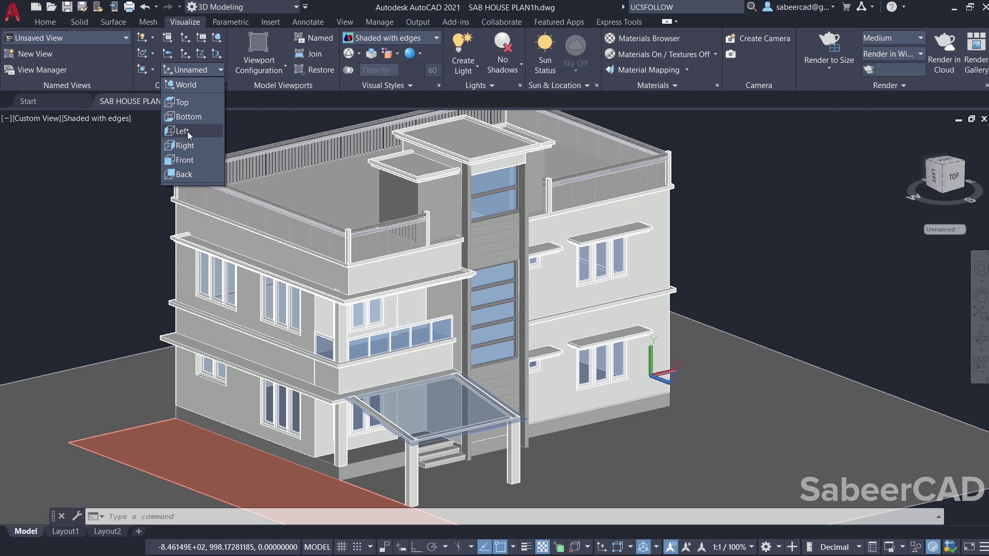
{"action": "left_click", "coordinate": [188, 132]}
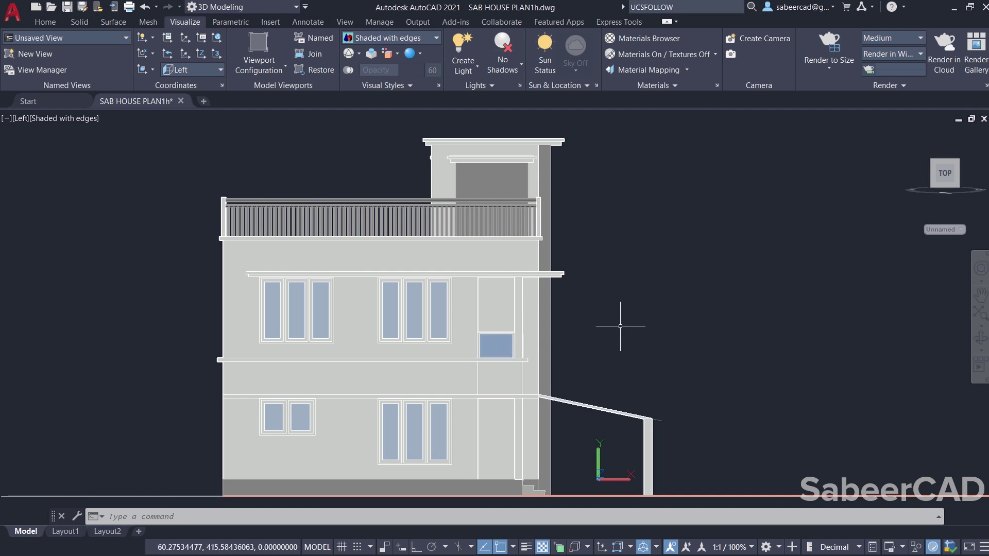
{"action": "left_click", "coordinate": [189, 68]}
{"action": "left_click", "coordinate": [190, 161]}
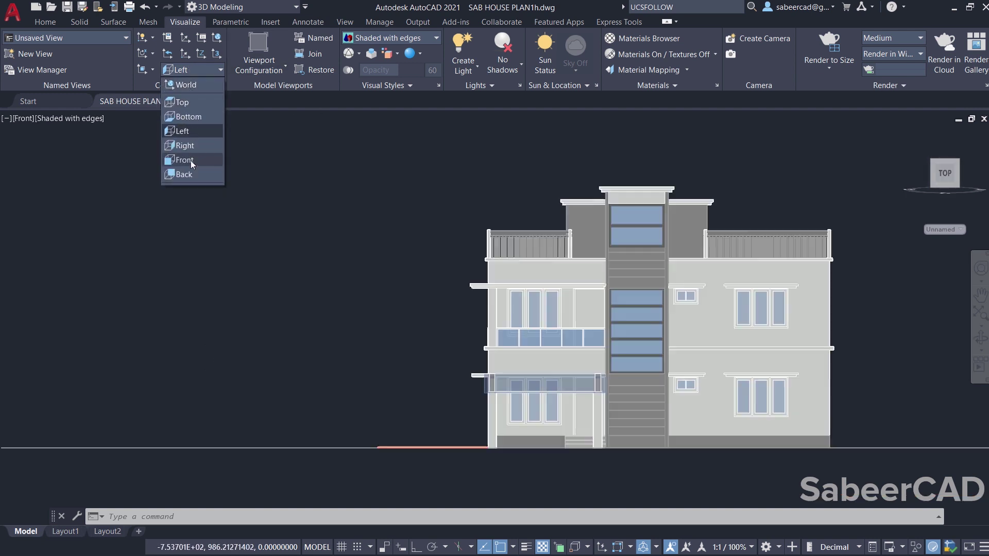
{"action": "left_click", "coordinate": [191, 161]}
{"action": "scroll", "coordinate": [804, 348], "scroll_direction": "up", "scroll_amount": 2}
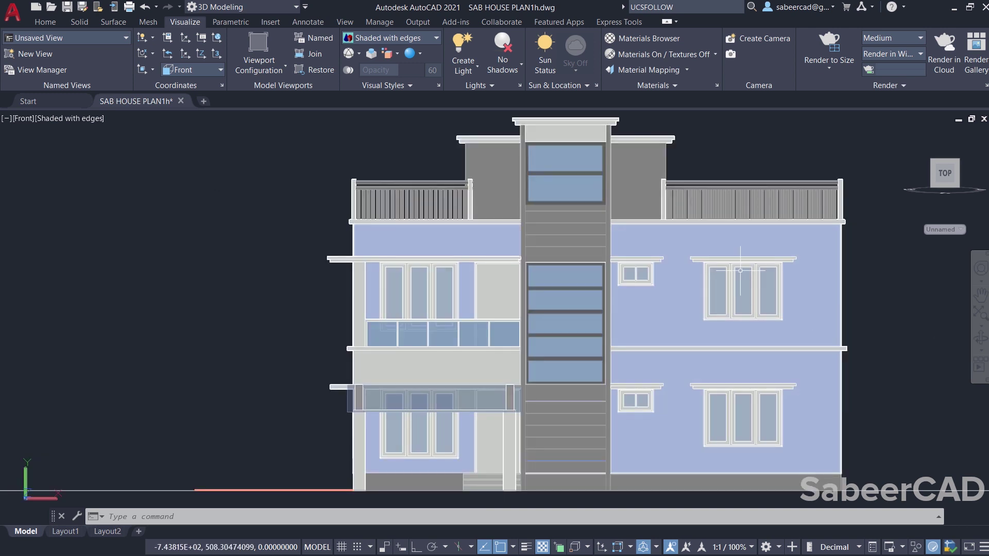
{"action": "left_click", "coordinate": [194, 69]}
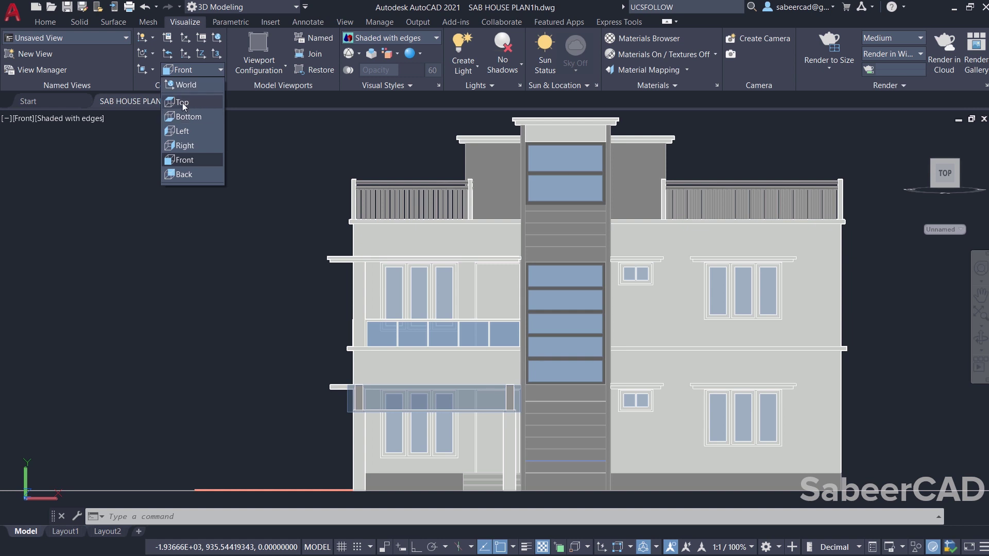
{"action": "left_click", "coordinate": [181, 102]}
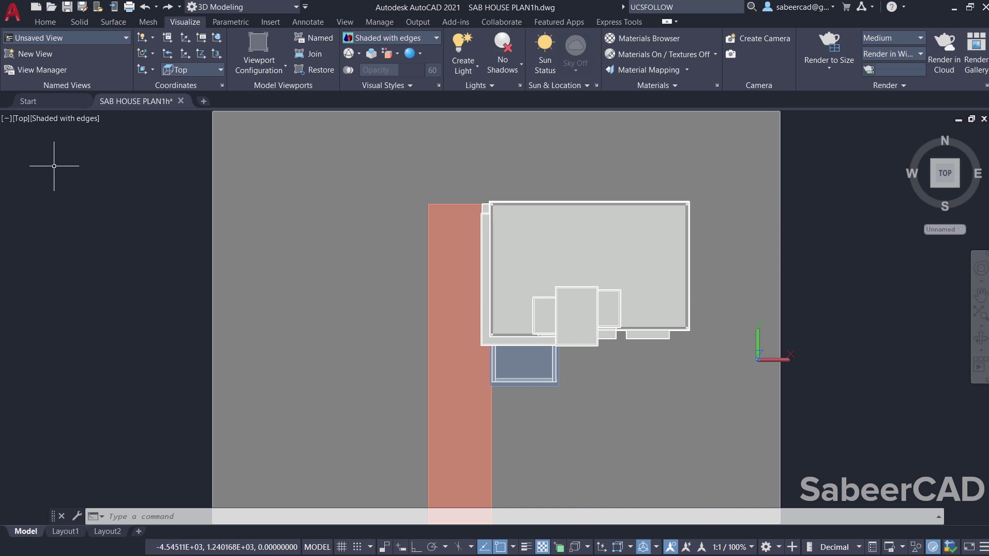
Step: Switch the viewport's preset view to Left and finally to Front
{"action": "left_click", "coordinate": [23, 119]}
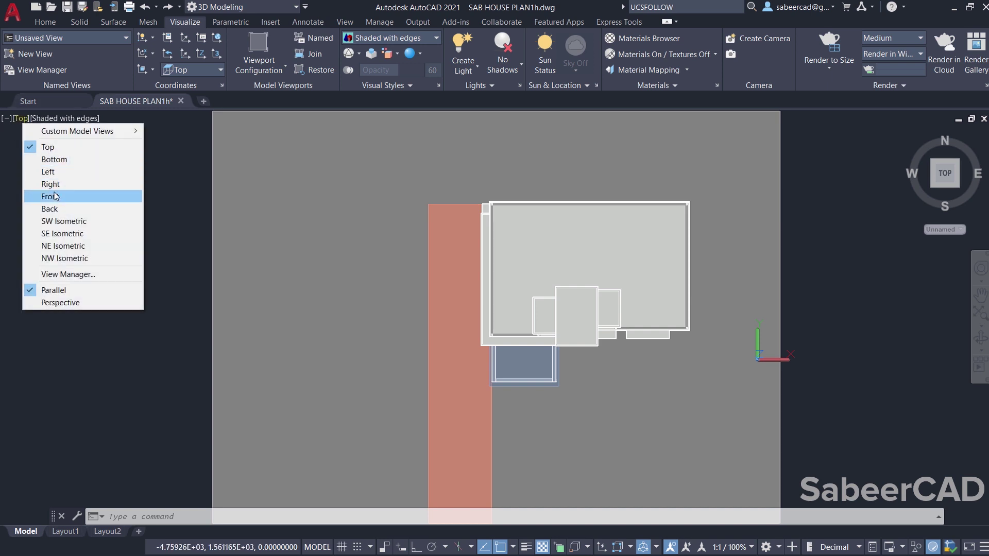
{"action": "left_click", "coordinate": [54, 173]}
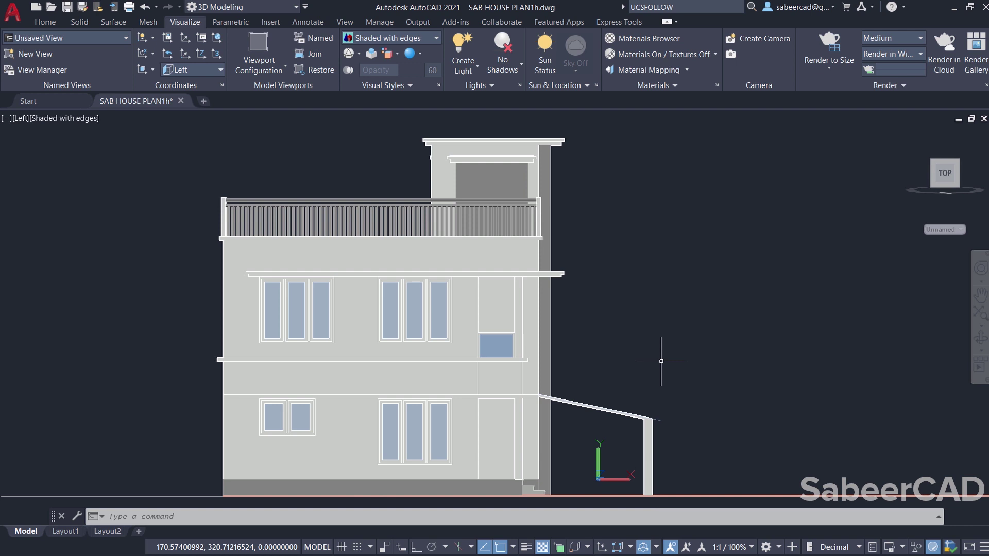
{"action": "left_click", "coordinate": [21, 118]}
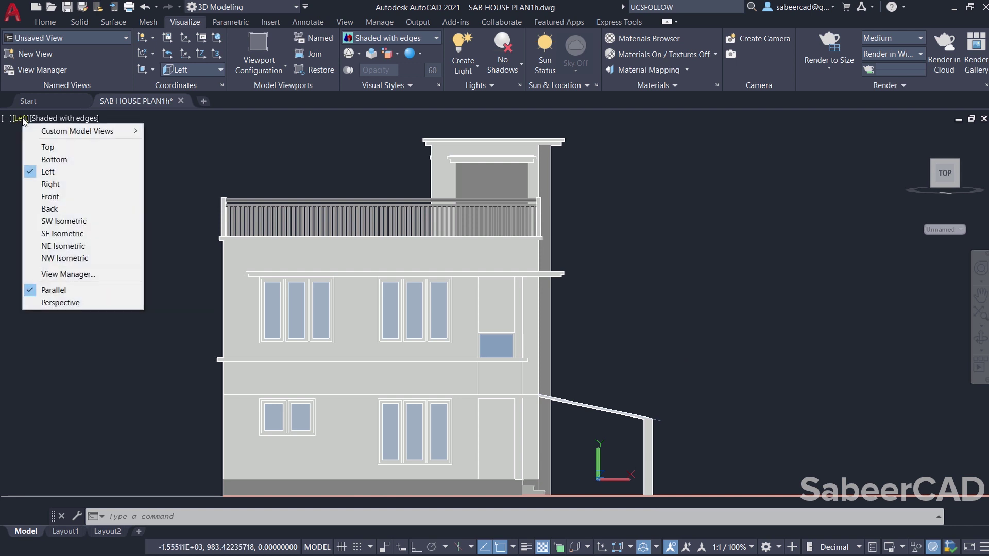
{"action": "left_click", "coordinate": [52, 196]}
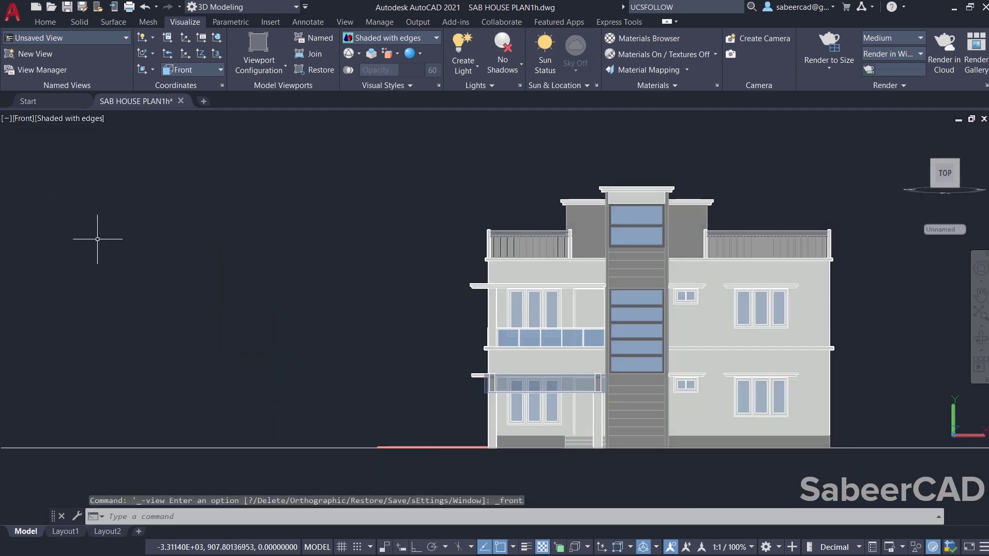
{"action": "scroll", "coordinate": [739, 343], "scroll_direction": "up", "scroll_amount": 2}
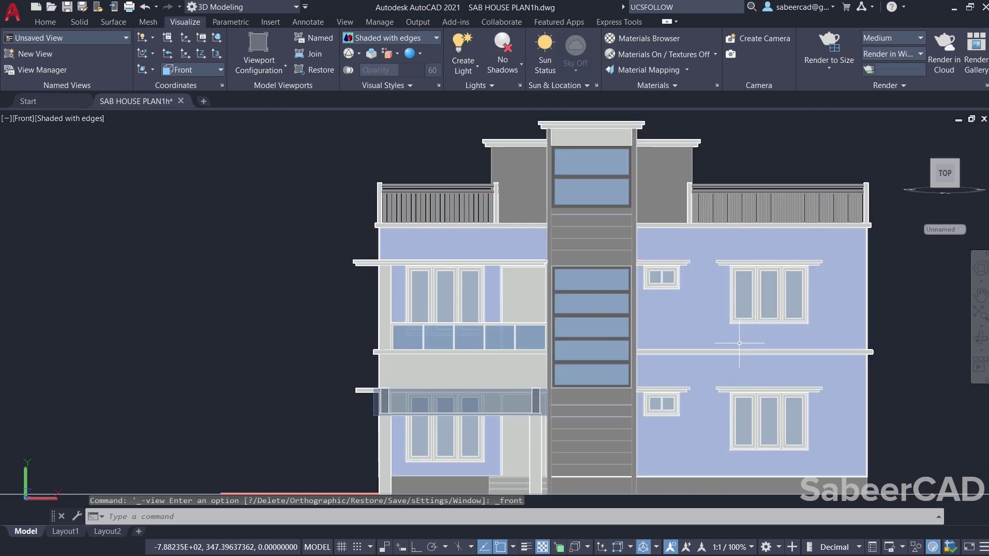
{"action": "middle_click_drag", "start_coordinate": [739, 343], "coordinate": [658, 331]}
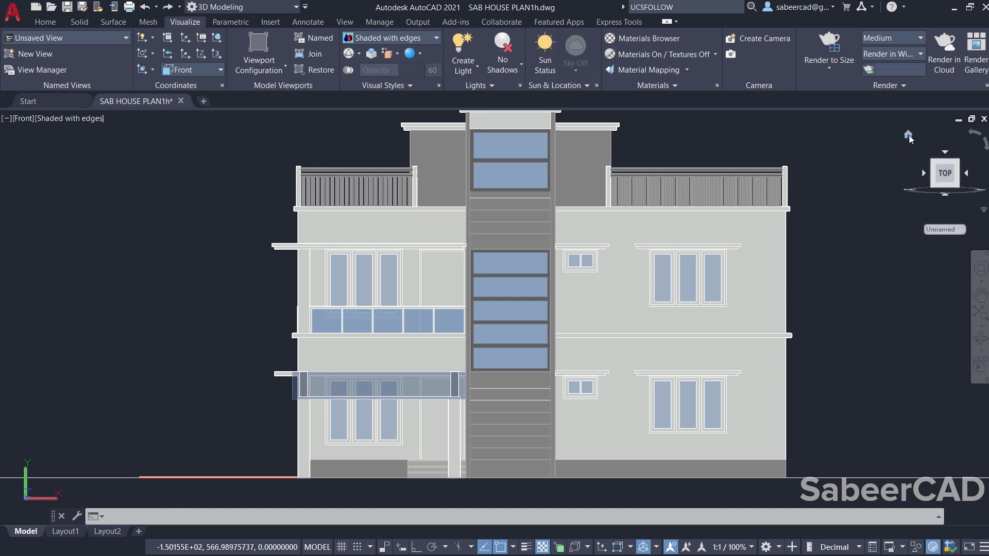
Step: Return to the home 3D view and frame the sloping glass roof of the porch
{"action": "left_click", "coordinate": [909, 136]}
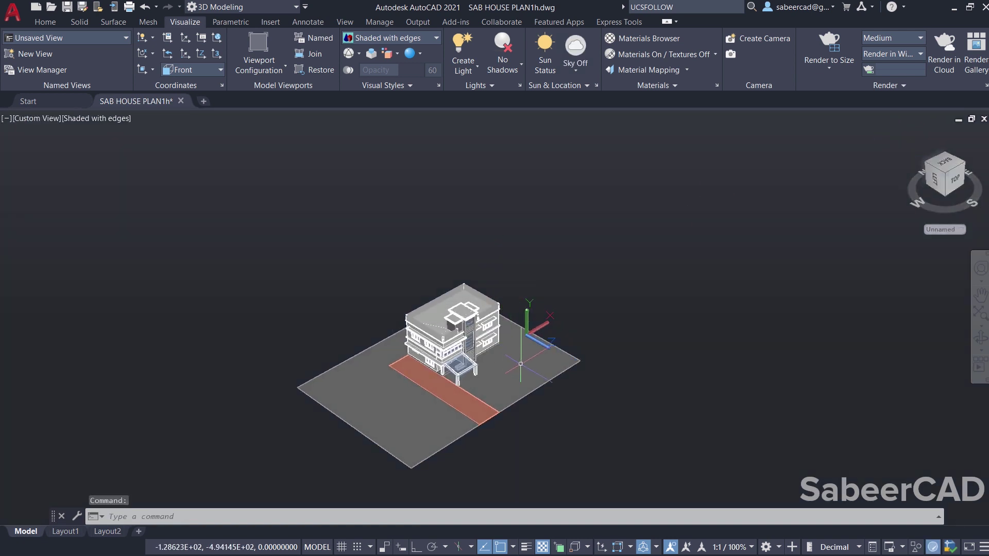
{"action": "scroll", "coordinate": [495, 317], "scroll_direction": "up", "scroll_amount": 5}
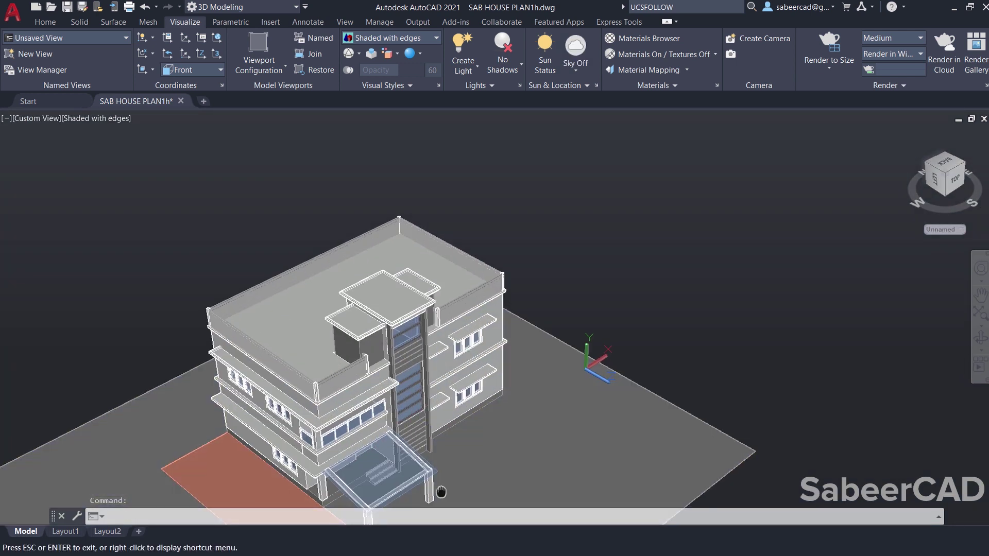
{"action": "left_click_drag", "start_coordinate": [441, 492], "coordinate": [454, 381]}
{"action": "key", "text": "Escape"}
{"action": "scroll", "coordinate": [369, 310], "scroll_direction": "up", "scroll_amount": 4}
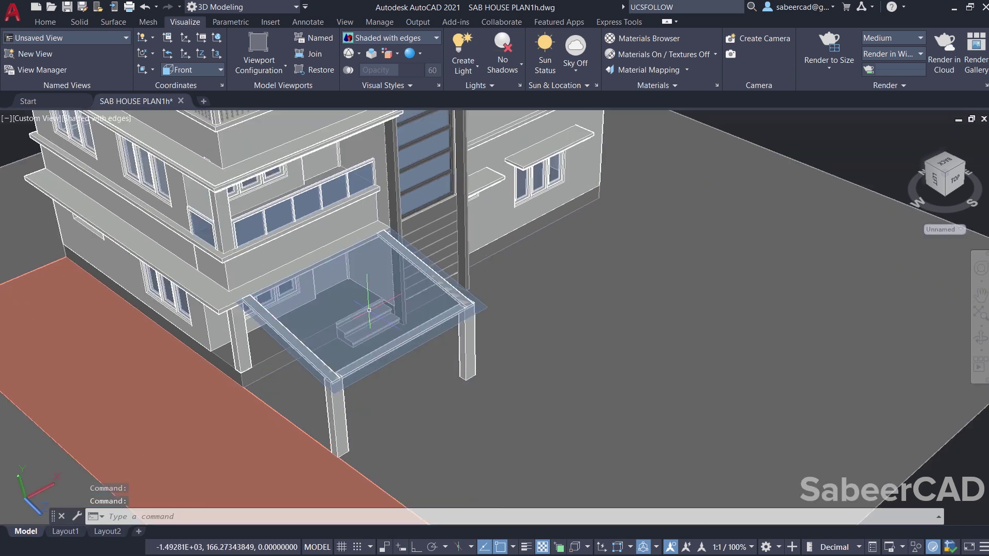
{"action": "scroll", "coordinate": [369, 310], "scroll_direction": "up", "scroll_amount": 2}
{"action": "middle_click_drag", "start_coordinate": [369, 310], "coordinate": [397, 327]}
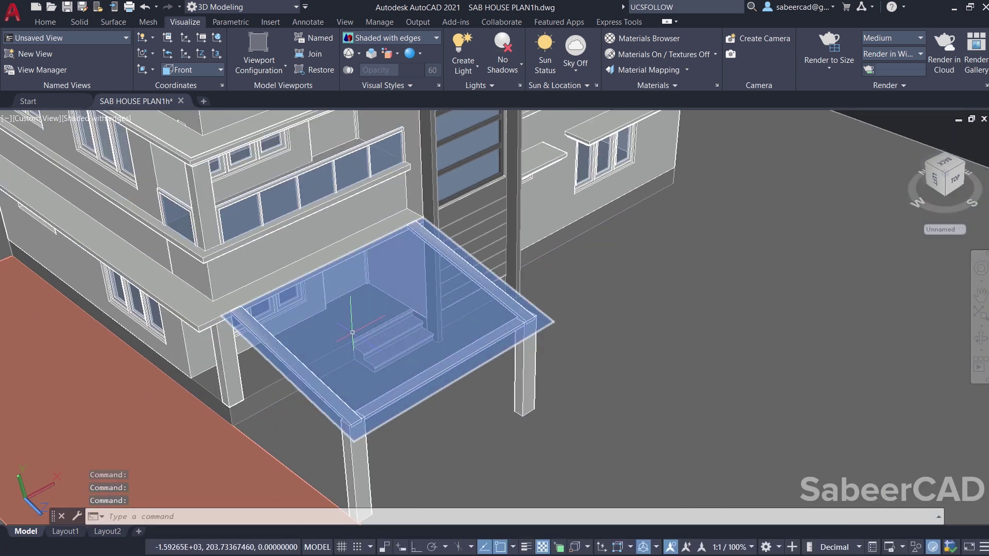
{"action": "key", "text": "Escape"}
Step: Define a 3-point UCS on the sloping porch roof, with its origin at the outer corner, X along the front edge and Y along the side edge
{"action": "left_click", "coordinate": [201, 53]}
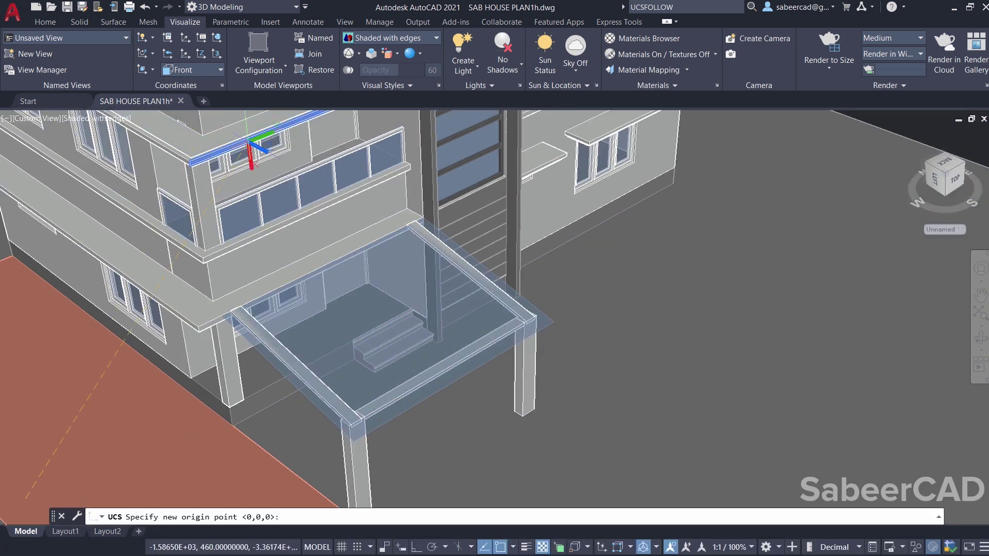
{"action": "scroll", "coordinate": [378, 440], "scroll_direction": "up", "scroll_amount": 3}
{"action": "middle_click_drag", "start_coordinate": [378, 440], "coordinate": [309, 330]}
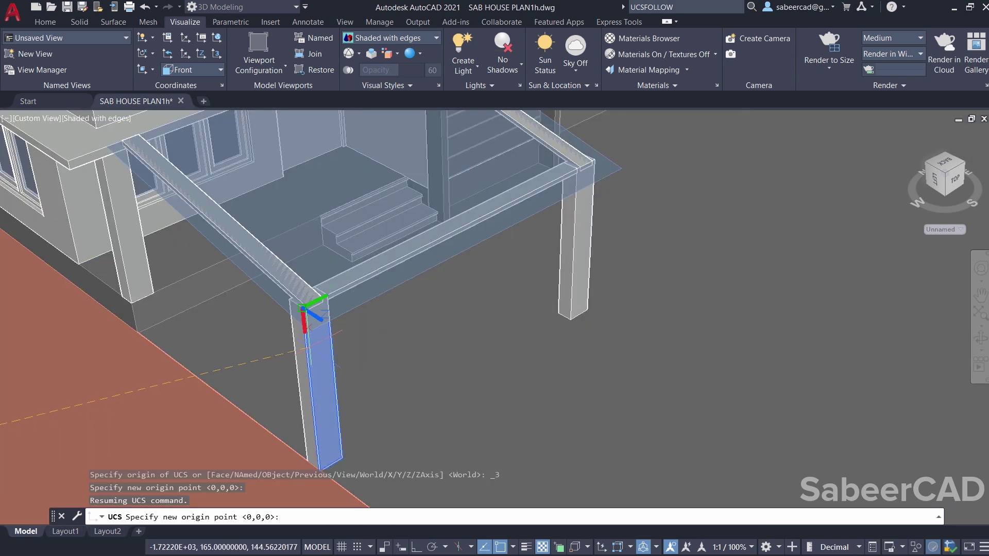
{"action": "left_click", "coordinate": [307, 331]}
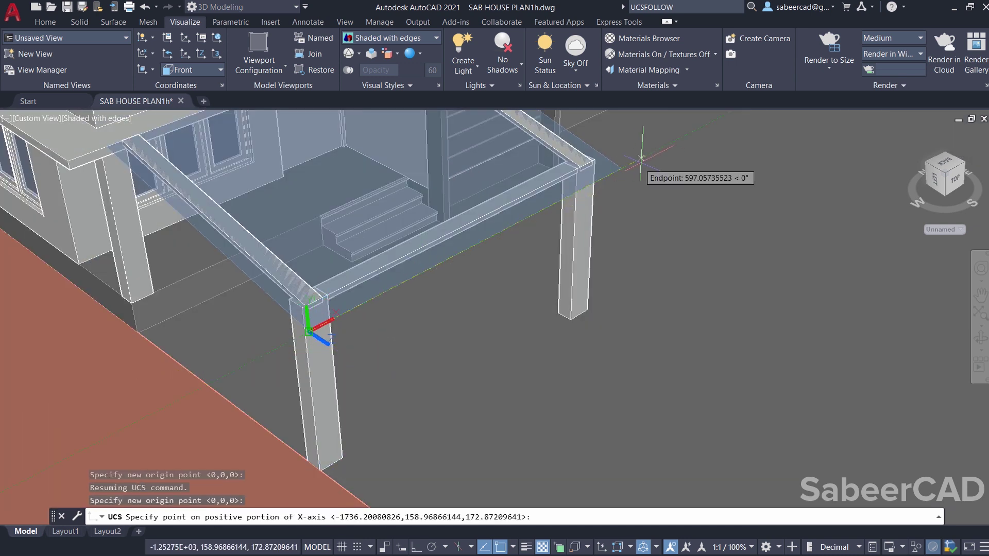
{"action": "left_click", "coordinate": [622, 168]}
{"action": "scroll", "coordinate": [622, 168], "scroll_direction": "down", "scroll_amount": 2}
{"action": "scroll", "coordinate": [227, 230], "scroll_direction": "up", "scroll_amount": 4}
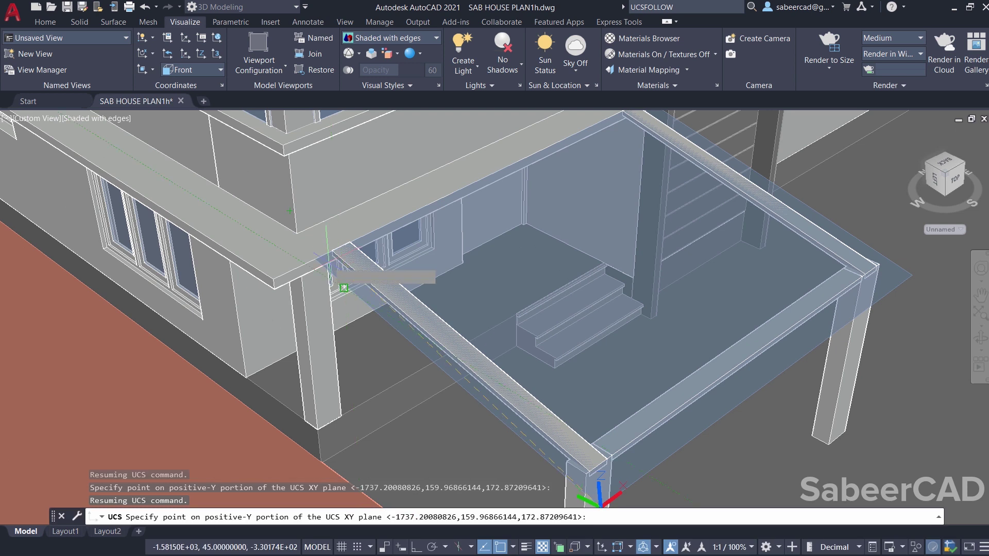
{"action": "left_click", "coordinate": [227, 230]}
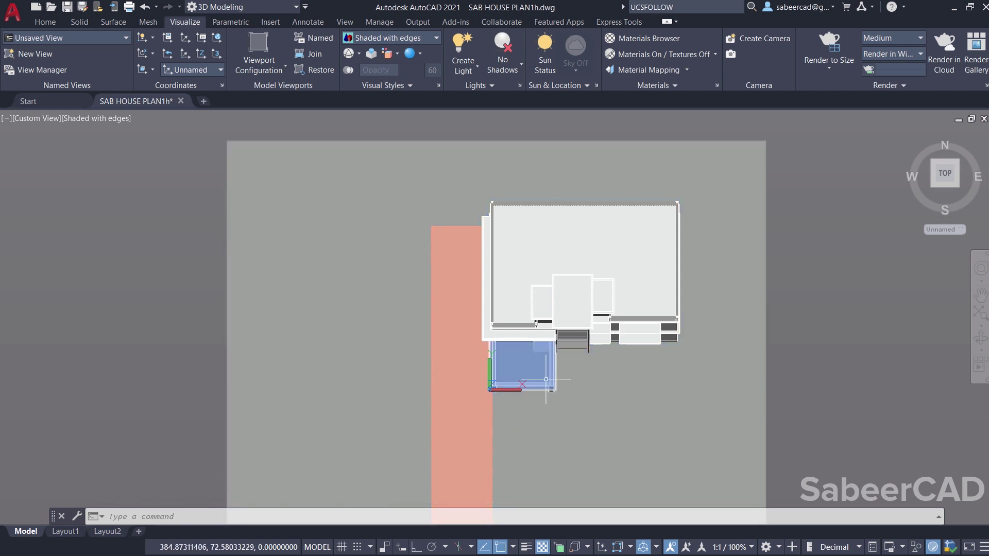
{"action": "scroll", "coordinate": [547, 380], "scroll_direction": "up", "scroll_amount": 3}
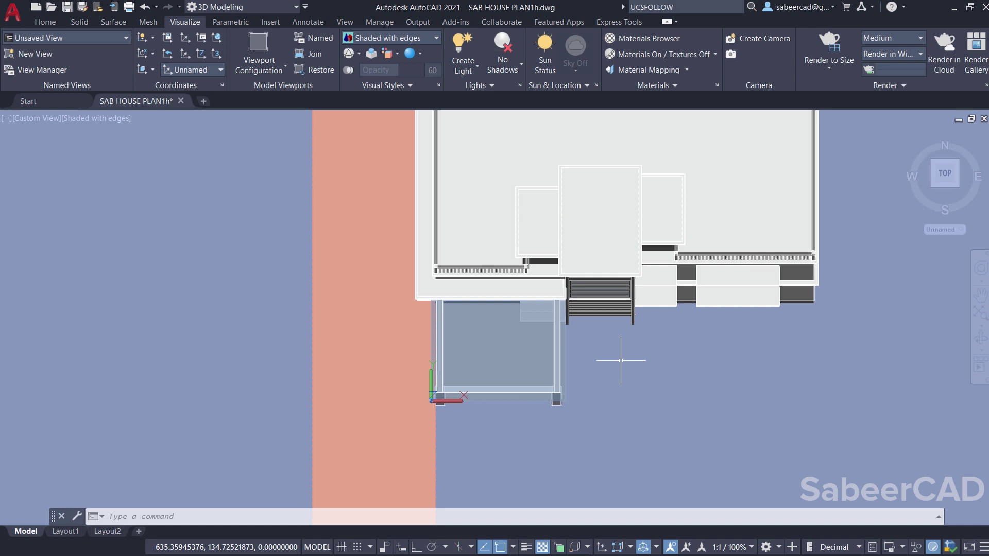
{"action": "scroll", "coordinate": [530, 356], "scroll_direction": "up", "scroll_amount": 3}
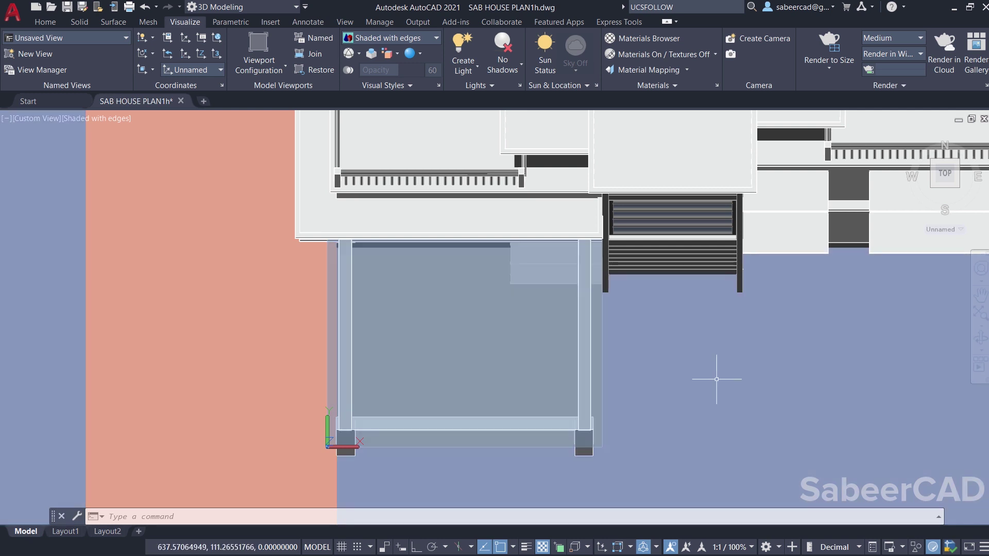
Step: Return to the home 3D view and examine the house and the UCS on the sloping porch roof from near eye level
{"action": "scroll", "coordinate": [651, 397], "scroll_direction": "down", "scroll_amount": 4}
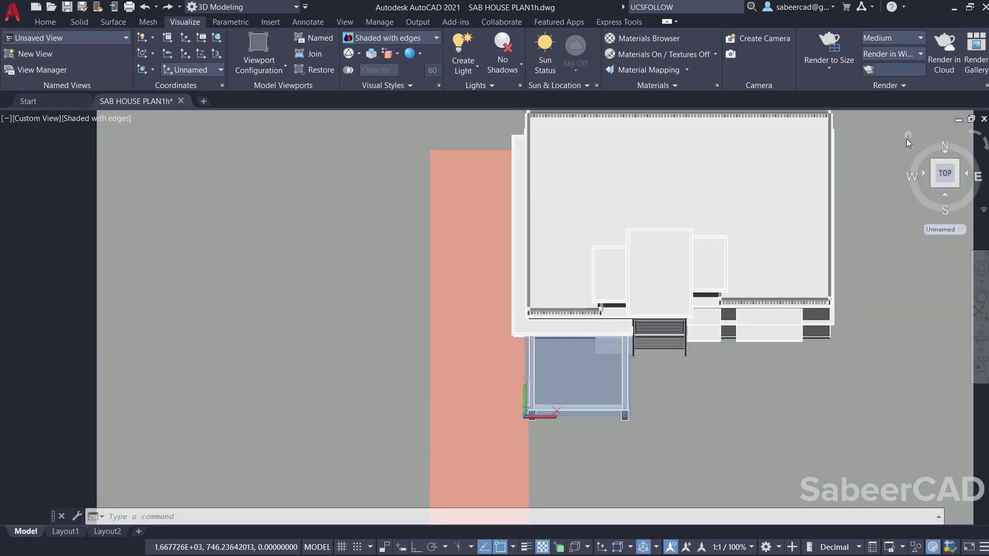
{"action": "left_click", "coordinate": [909, 135]}
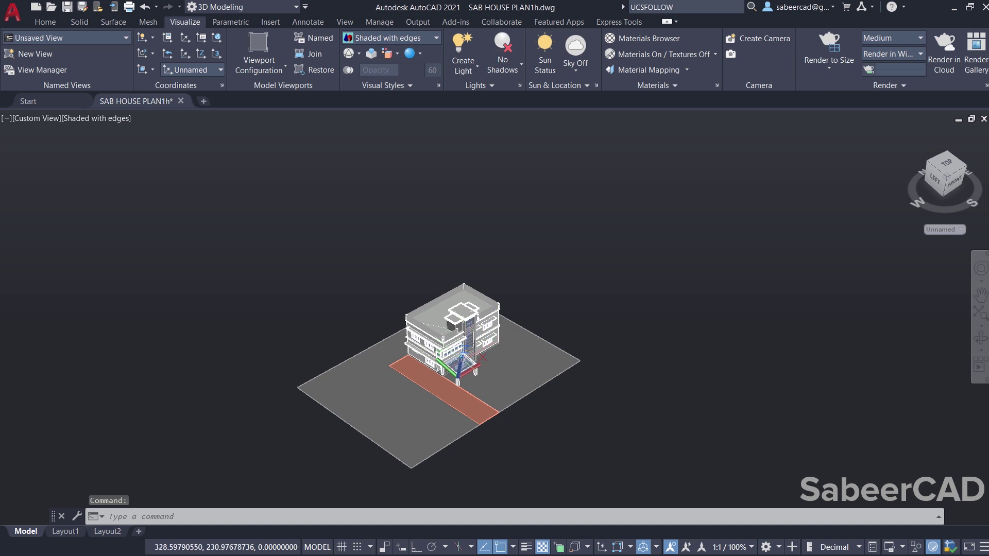
{"action": "scroll", "coordinate": [483, 315], "scroll_direction": "up", "scroll_amount": 3}
{"action": "middle_click_drag", "start_coordinate": [464, 334], "coordinate": [438, 258]}
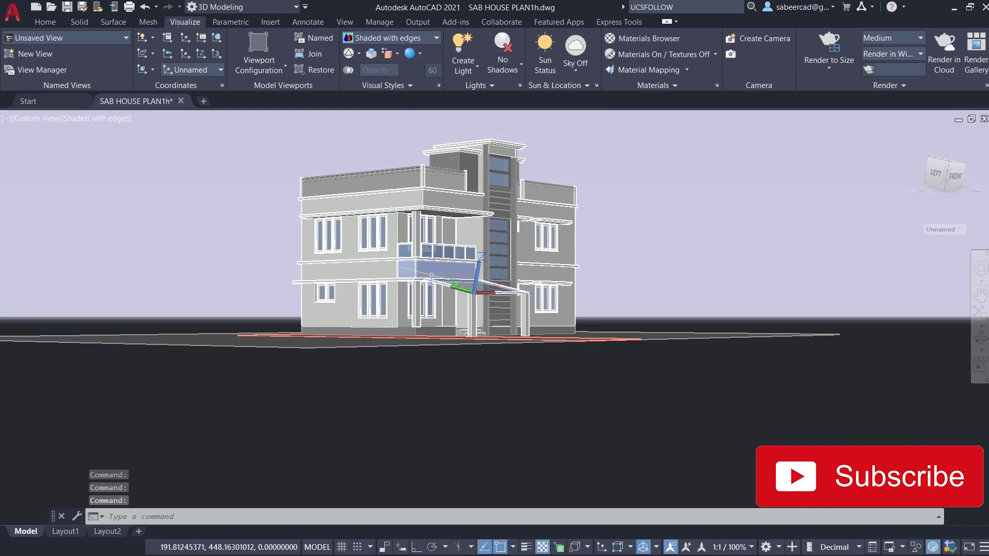
{"action": "scroll", "coordinate": [479, 309], "scroll_direction": "up", "scroll_amount": 4}
{"action": "middle_click_drag", "start_coordinate": [453, 309], "coordinate": [380, 310]}
{"action": "scroll", "coordinate": [371, 350], "scroll_direction": "up", "scroll_amount": 3}
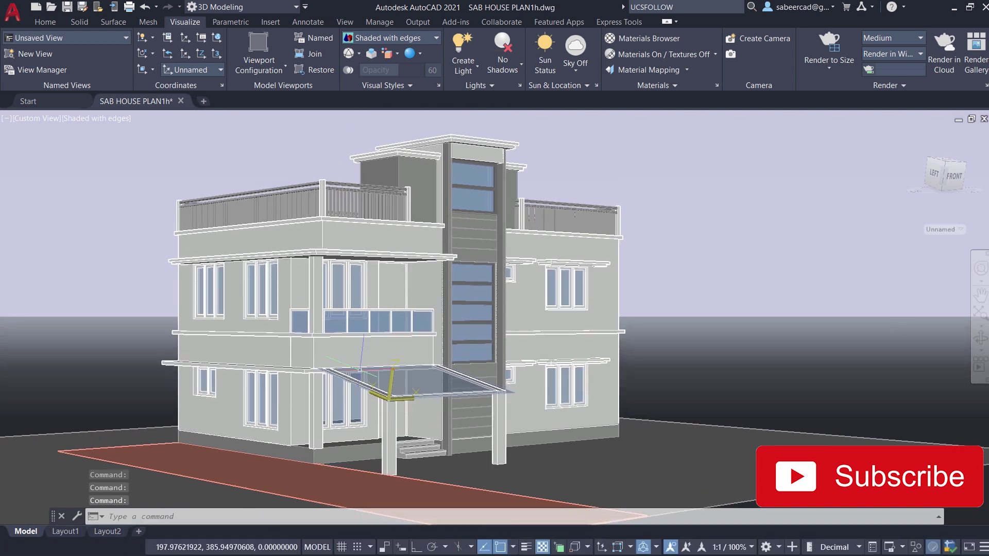
{"action": "scroll", "coordinate": [346, 390], "scroll_direction": "up", "scroll_amount": 2}
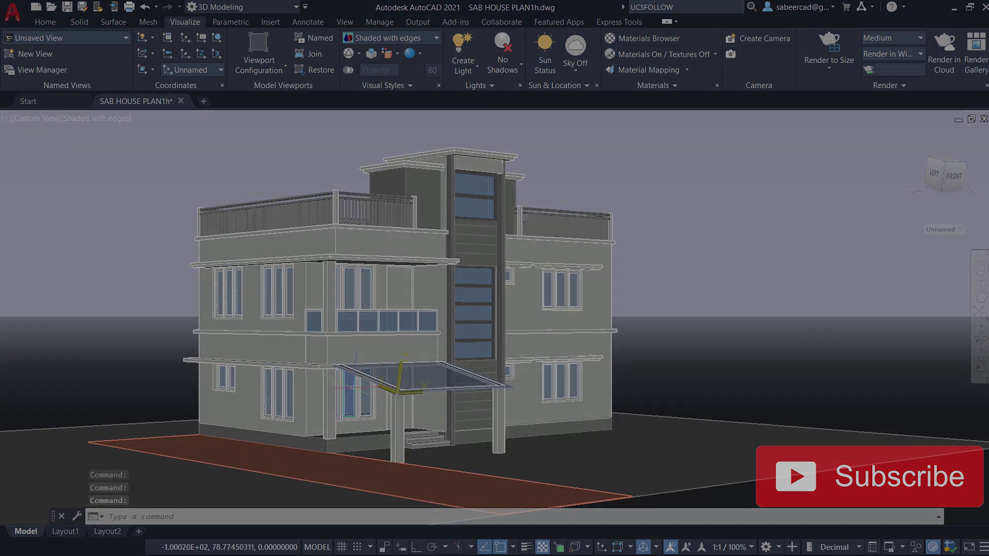